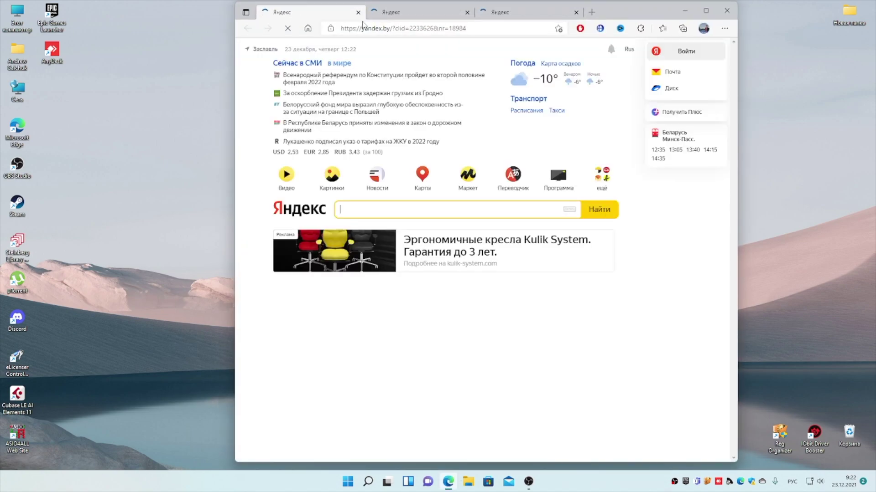
# Search Yandex for "скачать windows 11" and open Microsoft's Download Windows 11 page
pyautogui.click(392, 211)
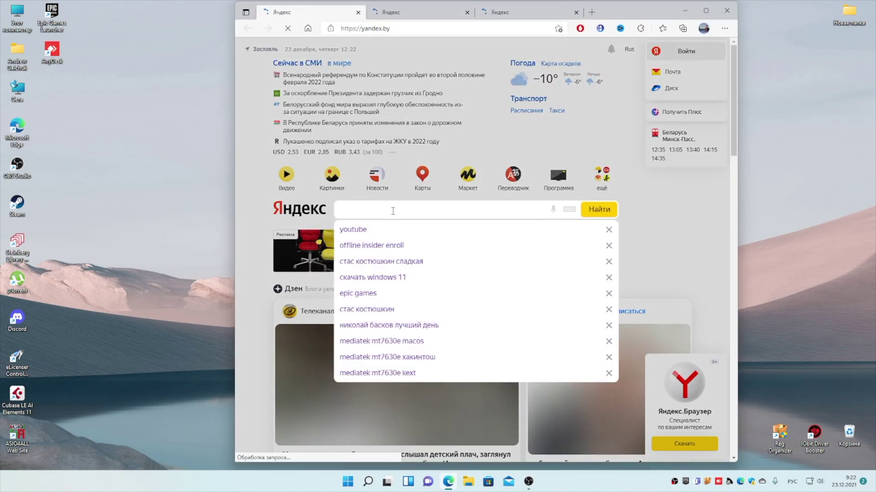
pyautogui.click(366, 278)
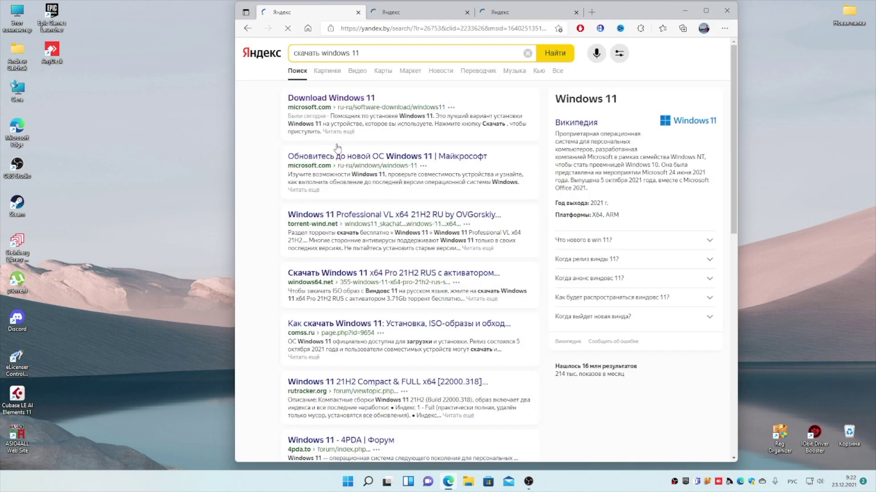
pyautogui.click(331, 98)
# Choose Windows 11 as the disk image to download in the page's Windows 11 (ISO) section
pyautogui.scroll(-10, 379, 312)
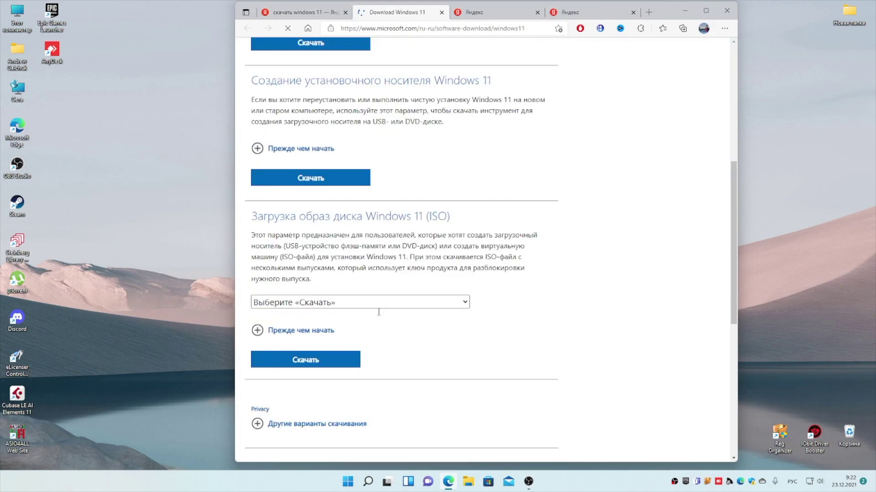
pyautogui.scroll(-2, 378, 312)
pyautogui.click(309, 223)
pyautogui.click(309, 243)
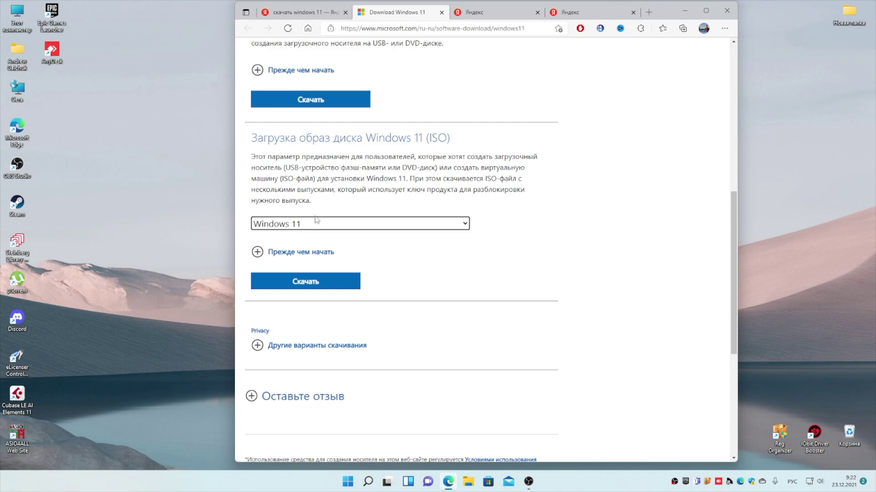
pyautogui.click(294, 224)
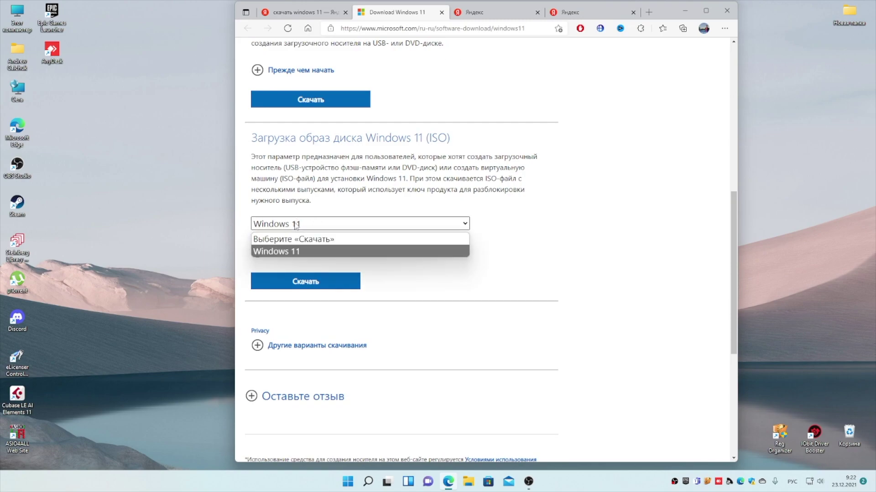
pyautogui.click(299, 251)
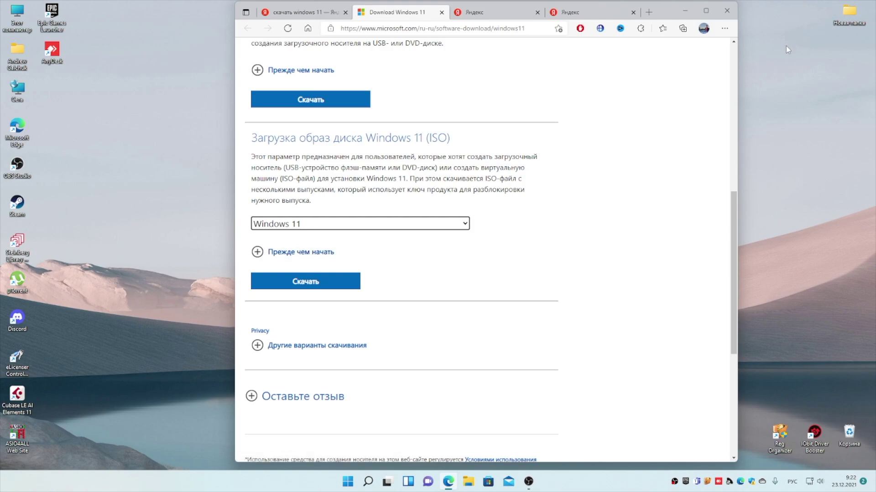
# Open Win11_Russian_x64v1.iso from the browser's downloads and select all the files on the mounted disc
pyautogui.click(724, 29)
pyautogui.click(616, 153)
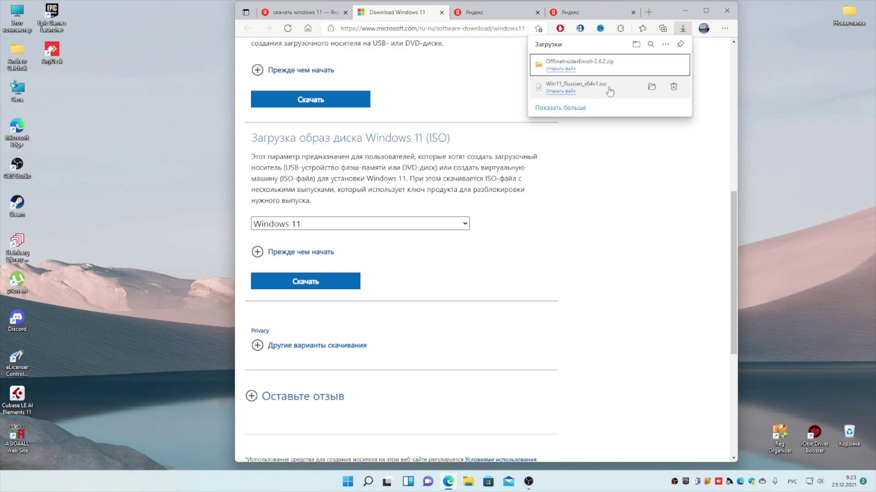
pyautogui.click(610, 91)
pyautogui.moveTo(445, 382); pyautogui.dragTo(360, 175)
# Create a new folder on the desktop
pyautogui.click(148, 224)
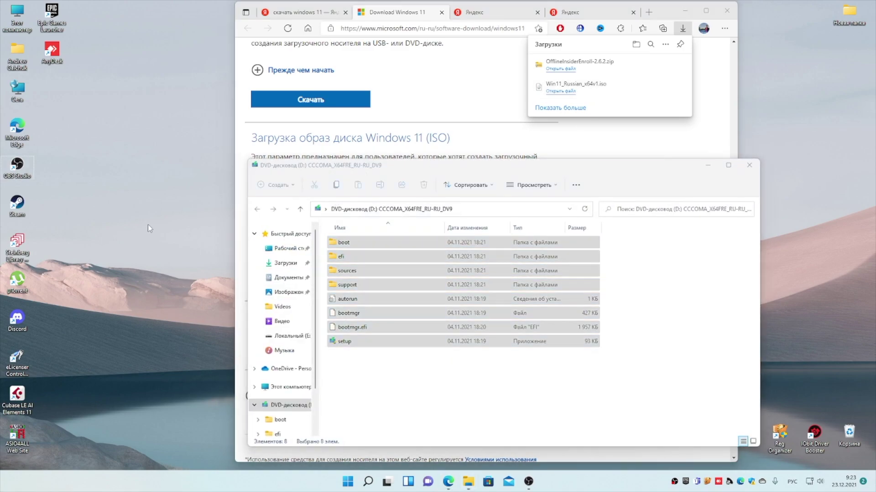
pyautogui.rightClick(148, 224)
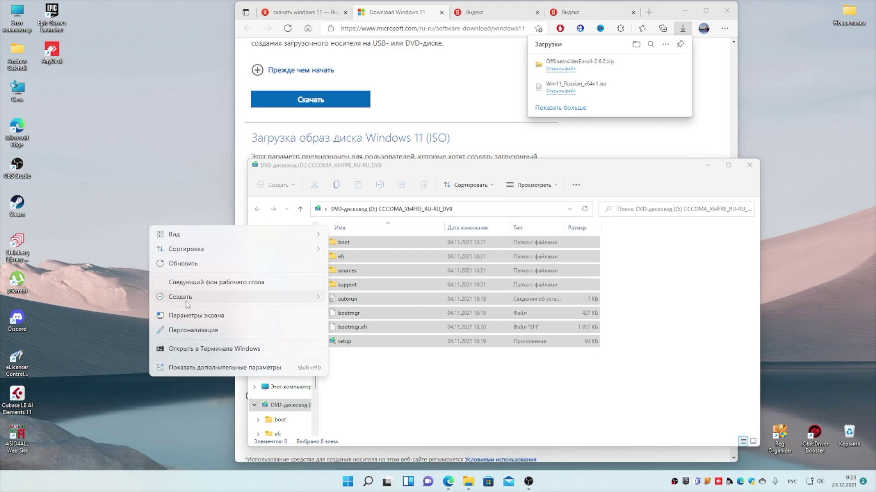
pyautogui.moveTo(187, 305)
pyautogui.click(351, 299)
# Delete compatappraiserresources.dll from the sources folder inside Новая папка (2)
pyautogui.moveTo(416, 403); pyautogui.dragTo(326, 242)
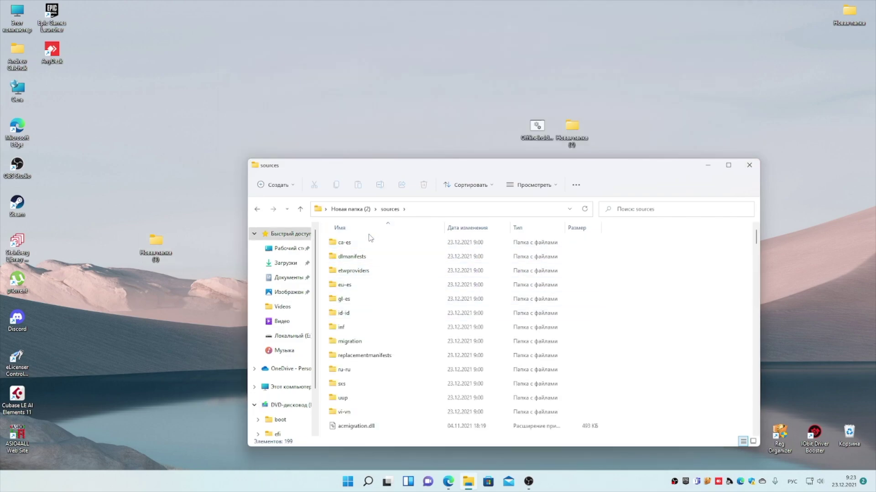
pyautogui.scroll(-12, 387, 314)
pyautogui.scroll(-2, 373, 338)
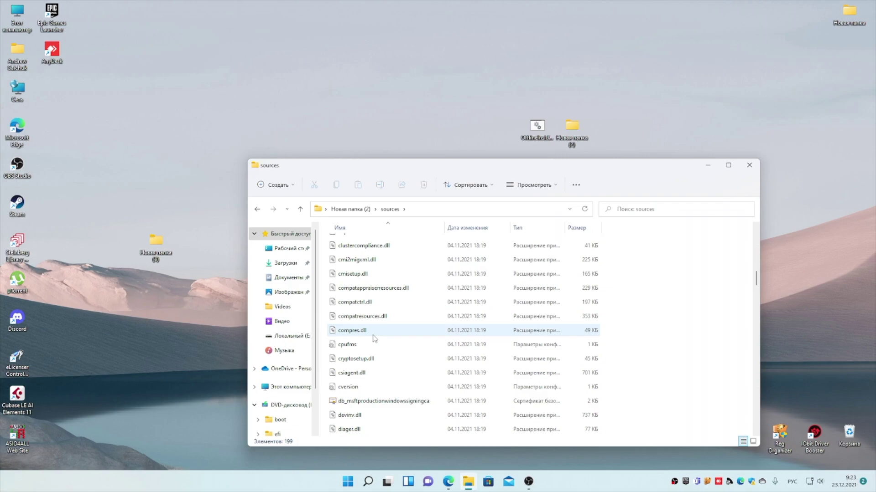
pyautogui.click(354, 292)
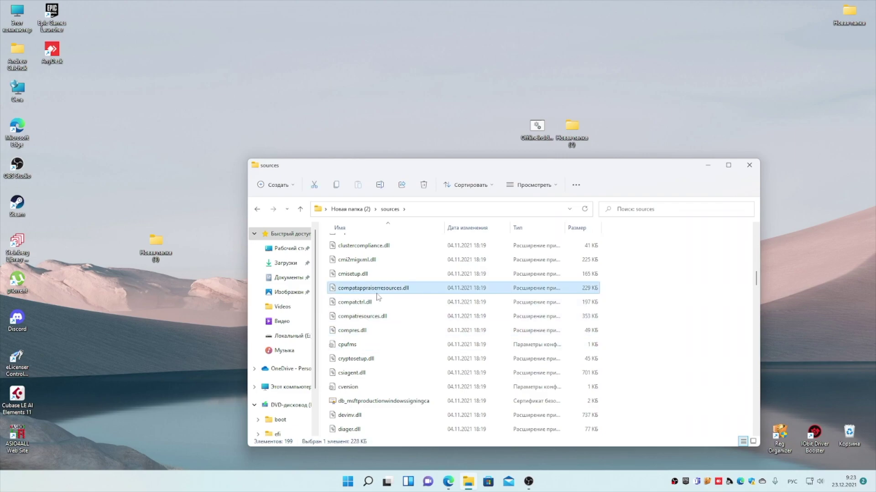
pyautogui.rightClick(378, 286)
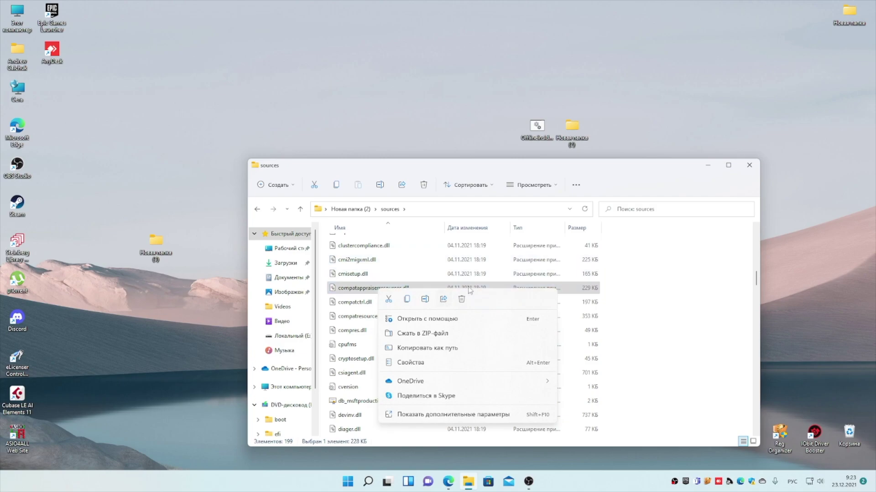
pyautogui.click(461, 303)
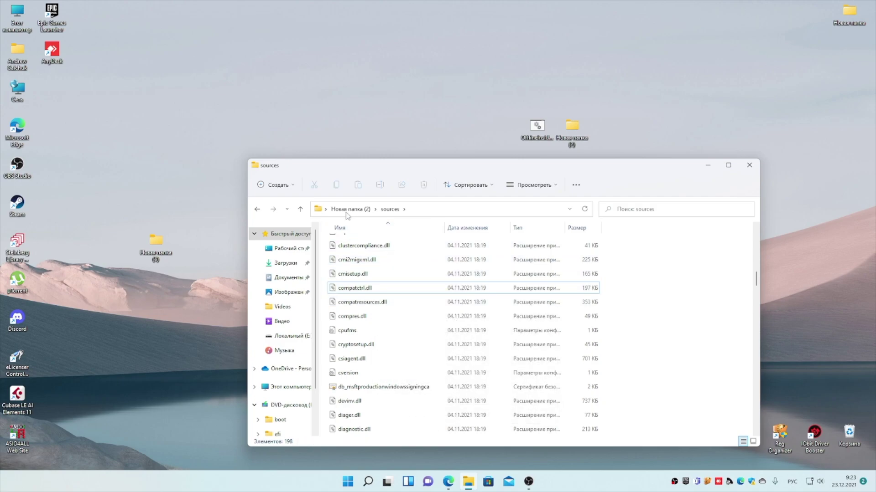
# Run setup from Новая папка (2) and go through the Windows 11 installer up to accepting the licence terms
pyautogui.click(258, 209)
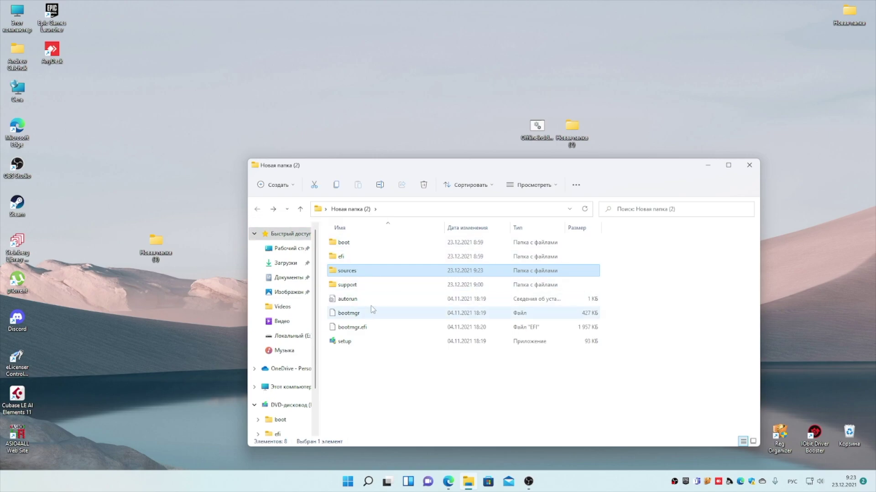
pyautogui.press('End')
pyautogui.press('Return')
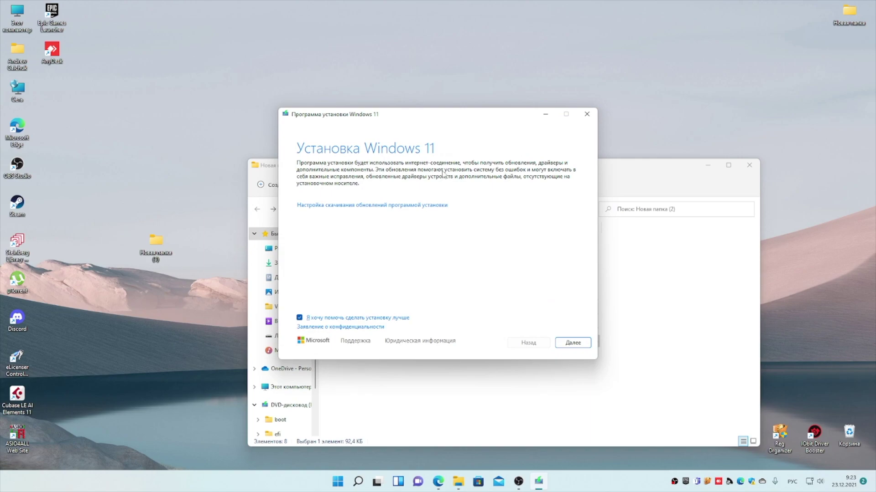
pyautogui.click(586, 345)
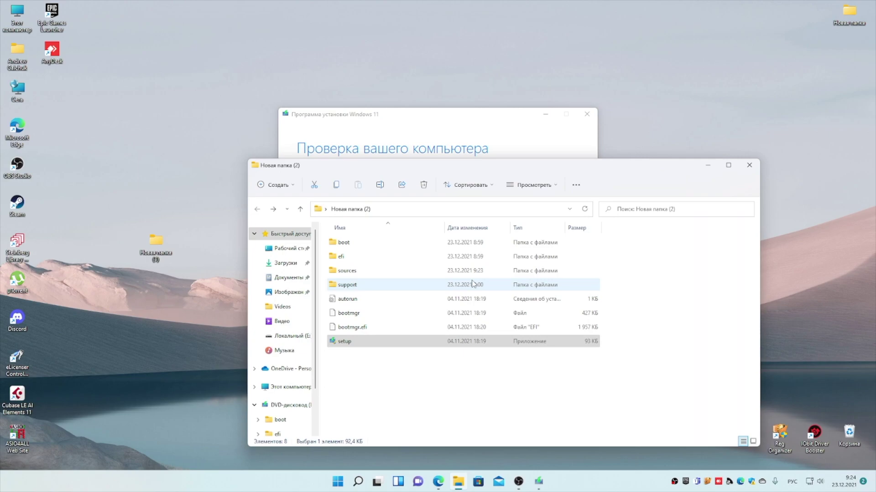
pyautogui.click(436, 139)
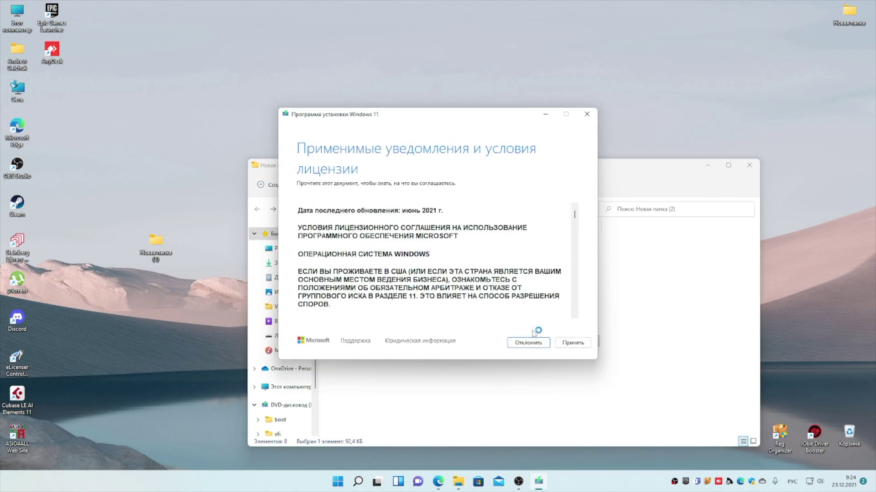
pyautogui.click(570, 343)
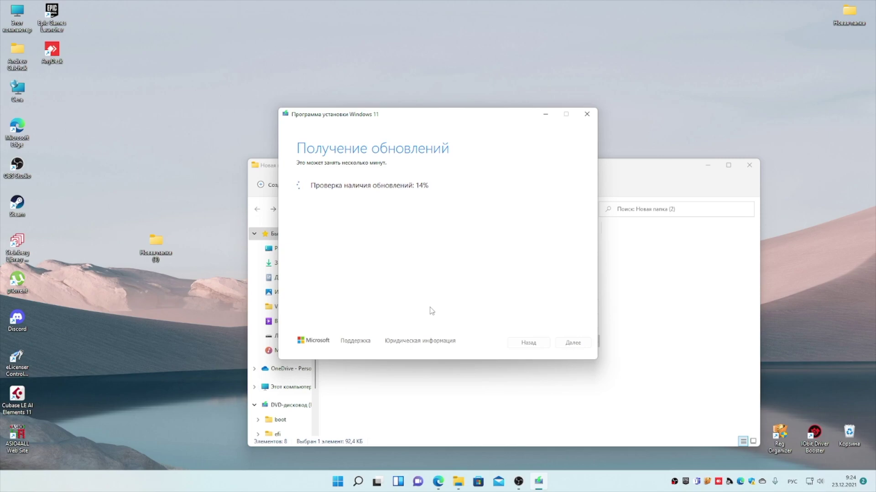
# Open the Windows Update history and examine the installed Windows 10 and Windows SV Version 21H2 updates
pyautogui.press('super')
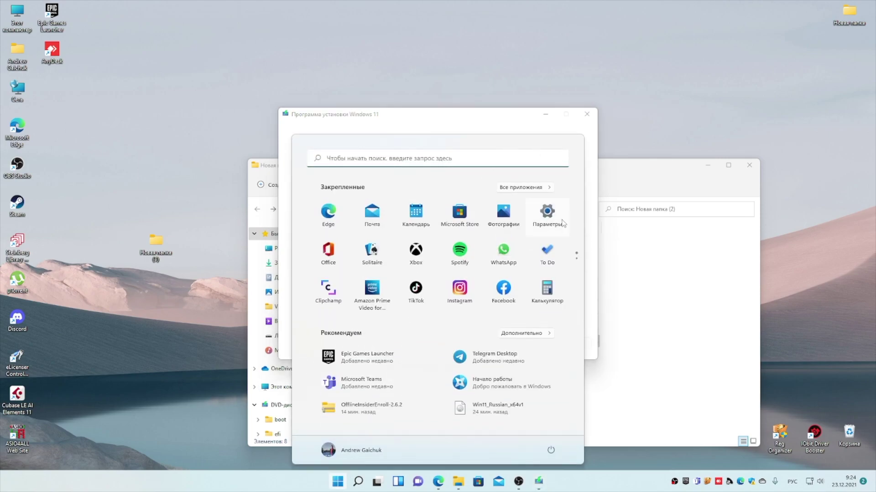
pyautogui.click(565, 217)
pyautogui.click(91, 295)
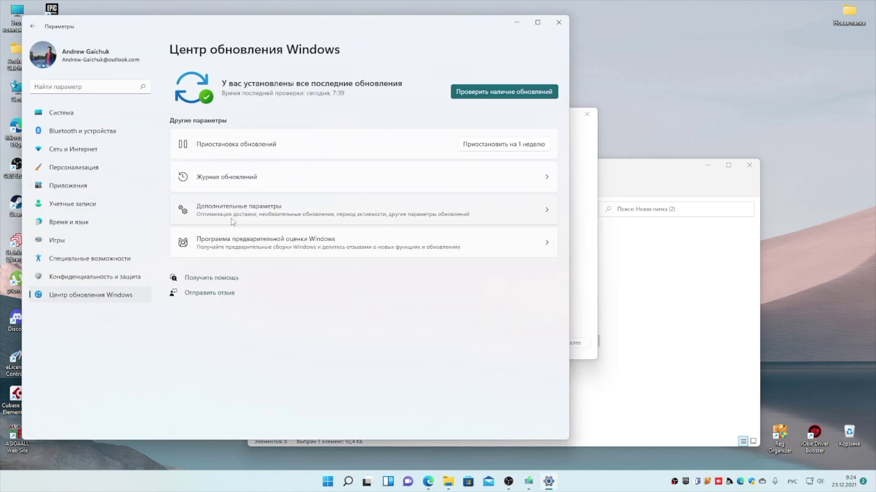
pyautogui.click(247, 181)
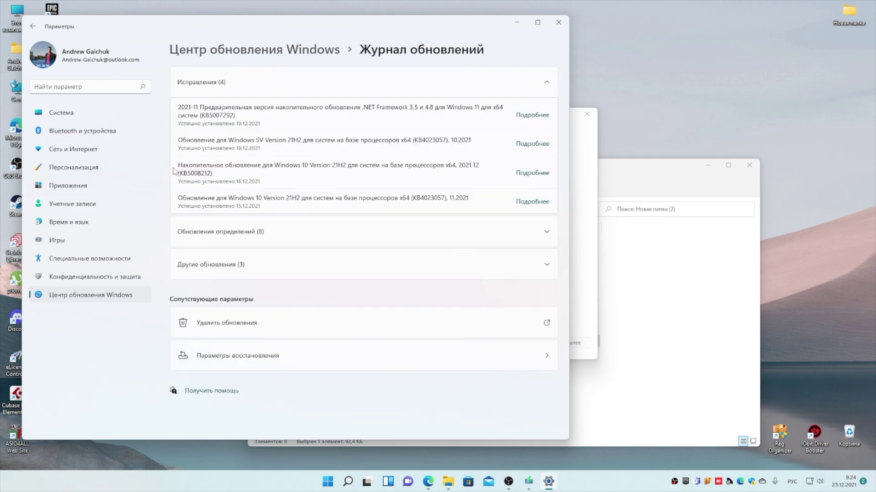
pyautogui.moveTo(189, 161); pyautogui.dragTo(484, 169)
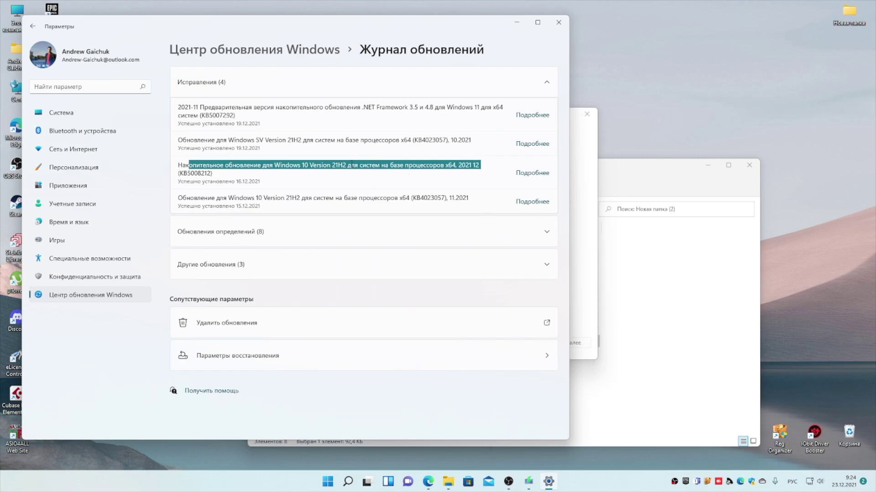
pyautogui.click(276, 162)
pyautogui.moveTo(181, 140); pyautogui.dragTo(473, 150)
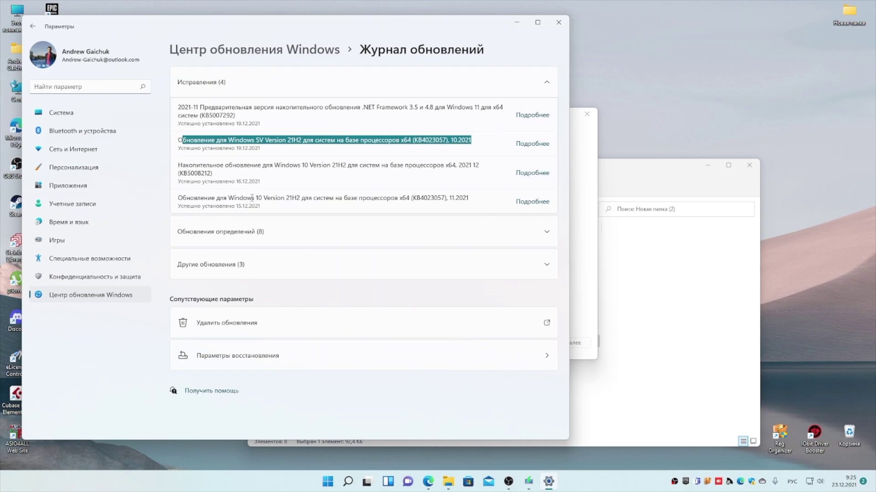
# Open the Windows Insider Program page of Windows Update and expand its channel options
pyautogui.click(274, 49)
pyautogui.click(238, 249)
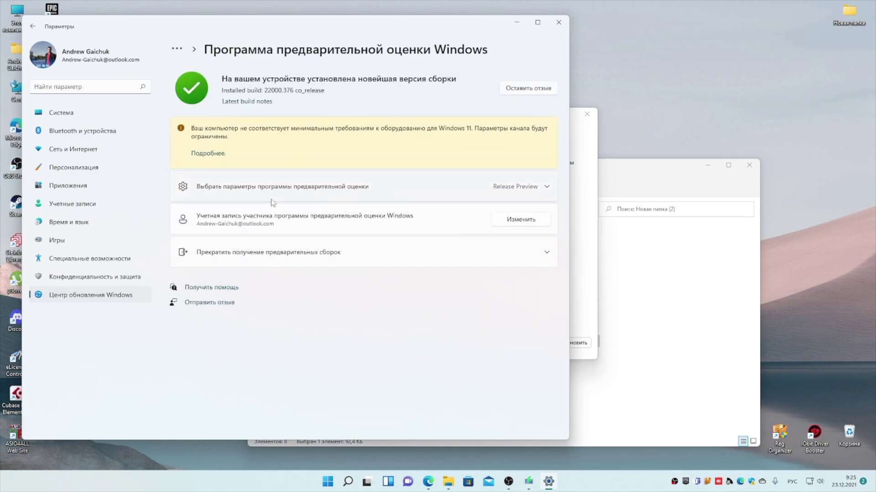
pyautogui.click(271, 199)
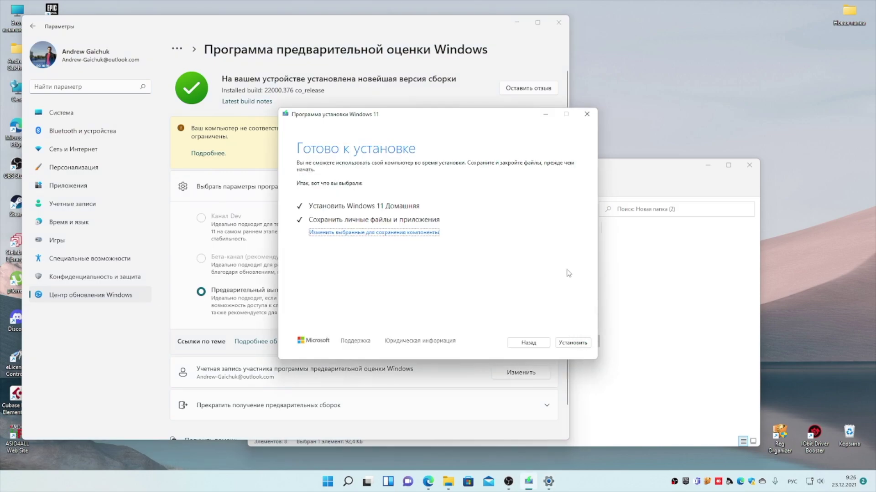
# Exit the Windows 11 installer without installing
pyautogui.click(587, 114)
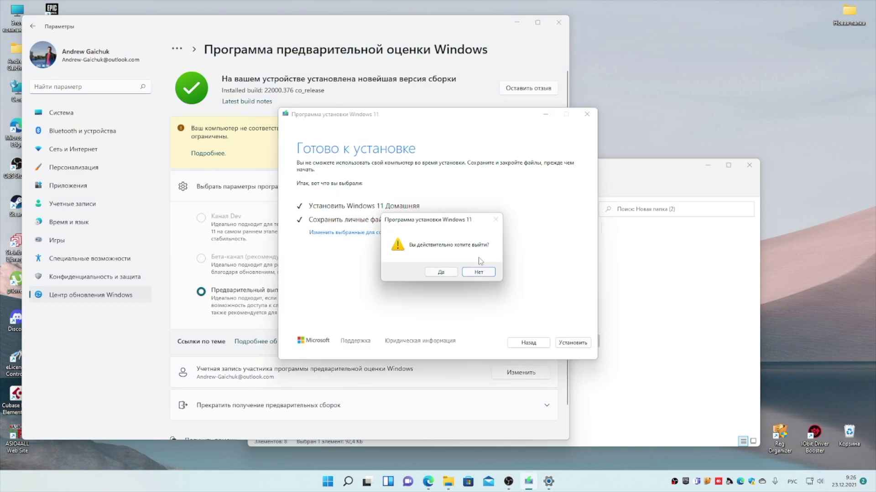
pyautogui.click(451, 272)
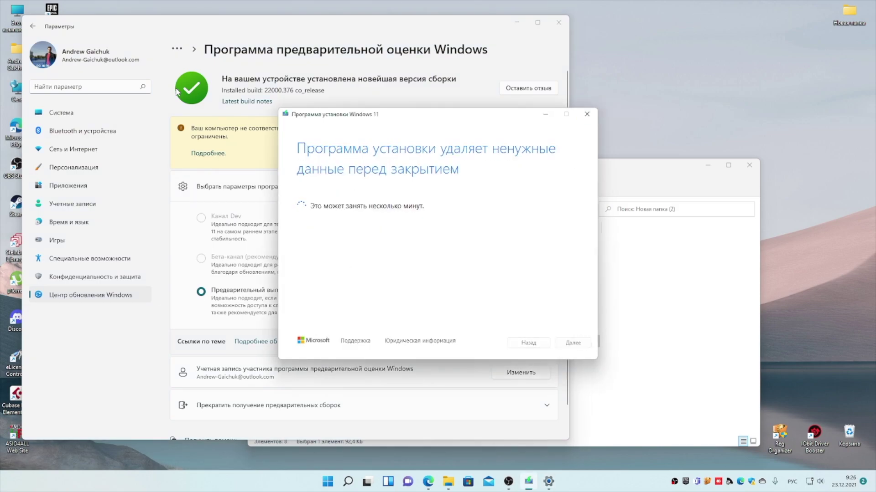
# Open drive C: and set its folder options to show hidden files, folders and drives
pyautogui.press('super+e')
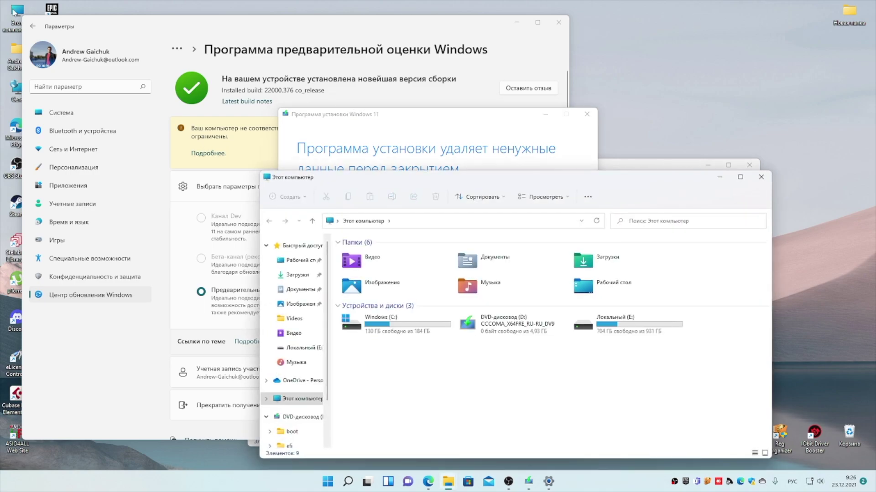
pyautogui.doubleClick(397, 324)
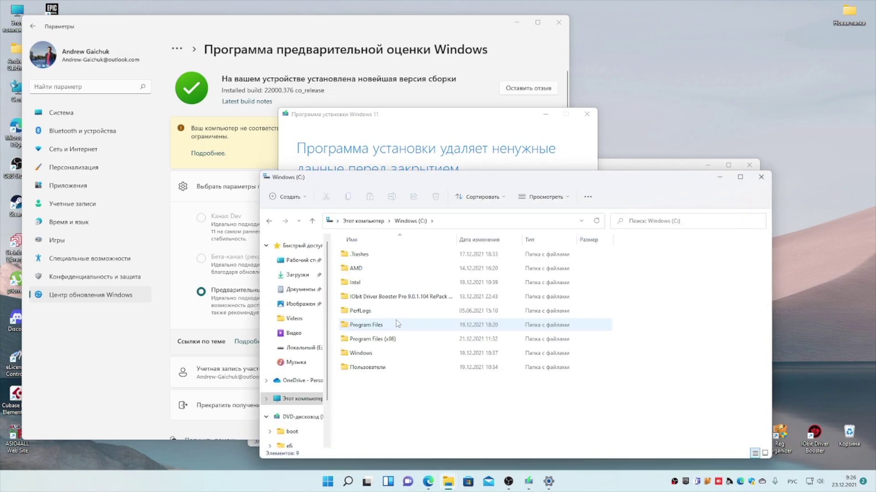
pyautogui.click(587, 197)
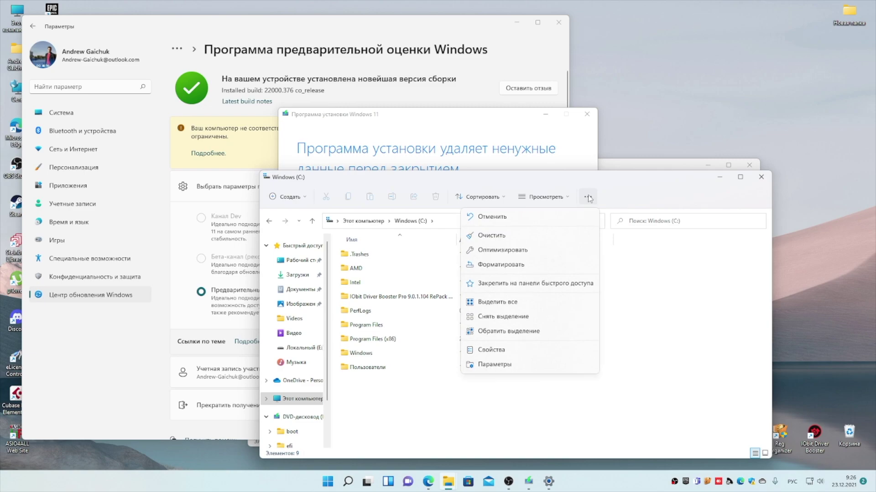
pyautogui.click(494, 364)
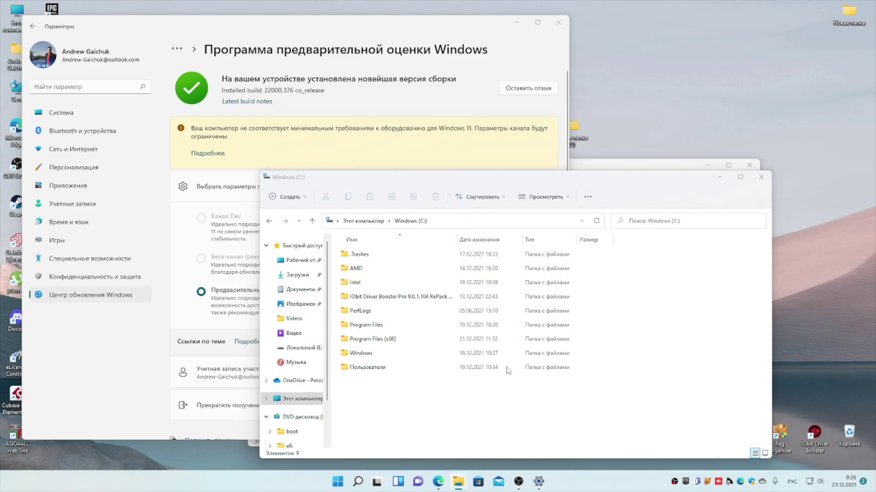
pyautogui.click(305, 238)
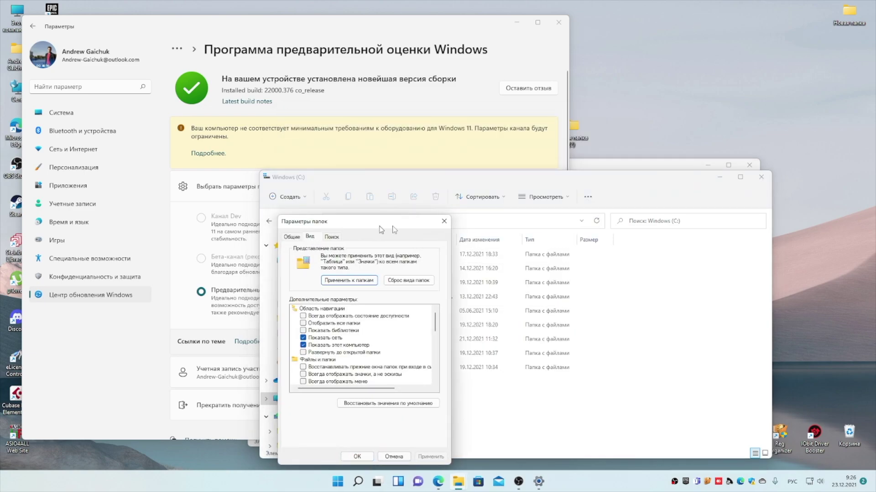
pyautogui.moveTo(367, 225); pyautogui.dragTo(617, 133)
pyautogui.scroll(-1, 601, 272)
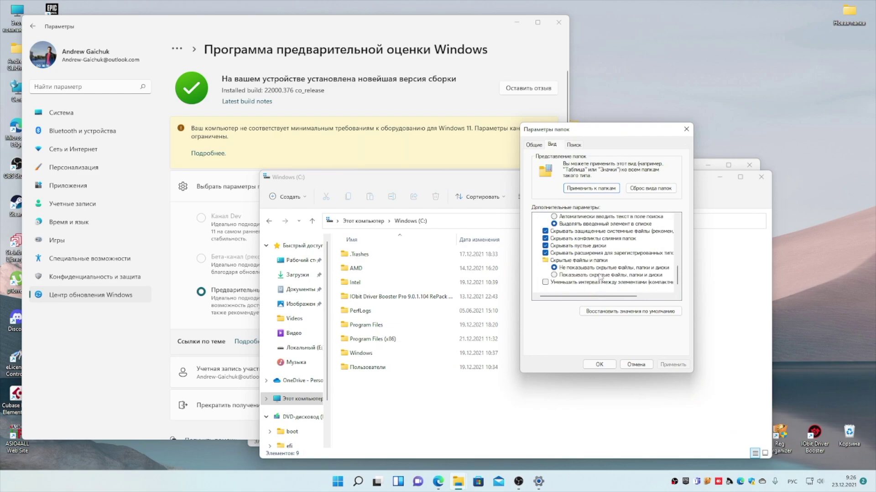
pyautogui.click(563, 277)
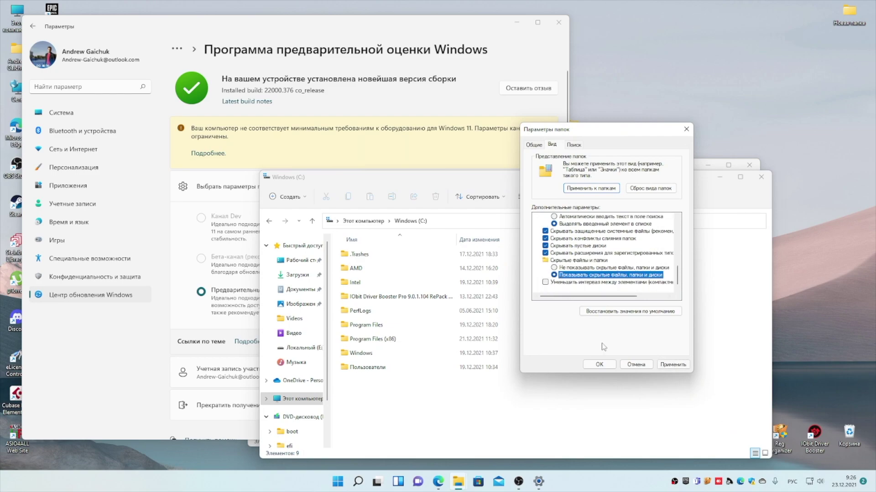
pyautogui.click(658, 366)
pyautogui.click(599, 365)
# Inspect the hidden $WINDOWS.~BT folder on drive C: and its Sources subfolder
pyautogui.click(381, 258)
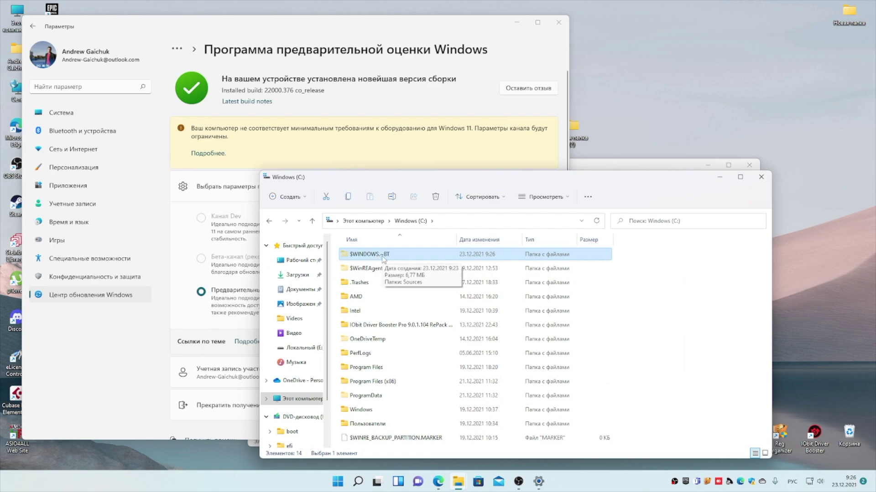
pyautogui.doubleClick(383, 258)
pyautogui.doubleClick(372, 257)
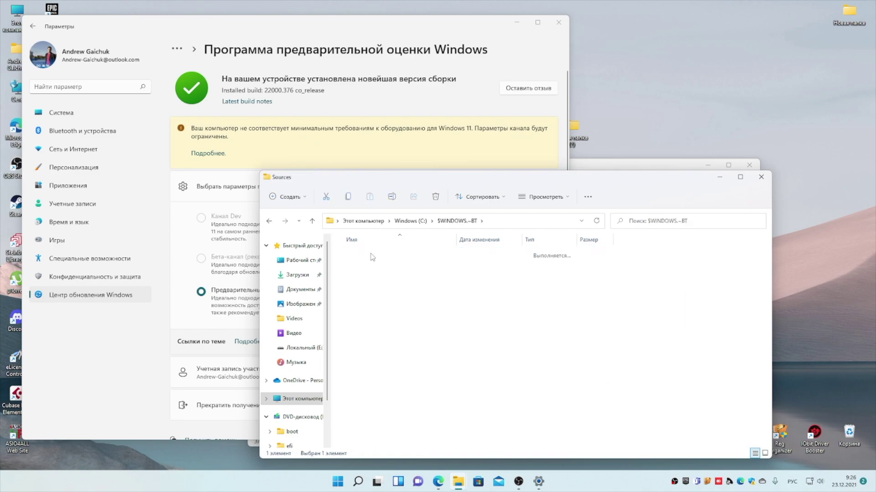
pyautogui.hotkey('alt', 'Left')
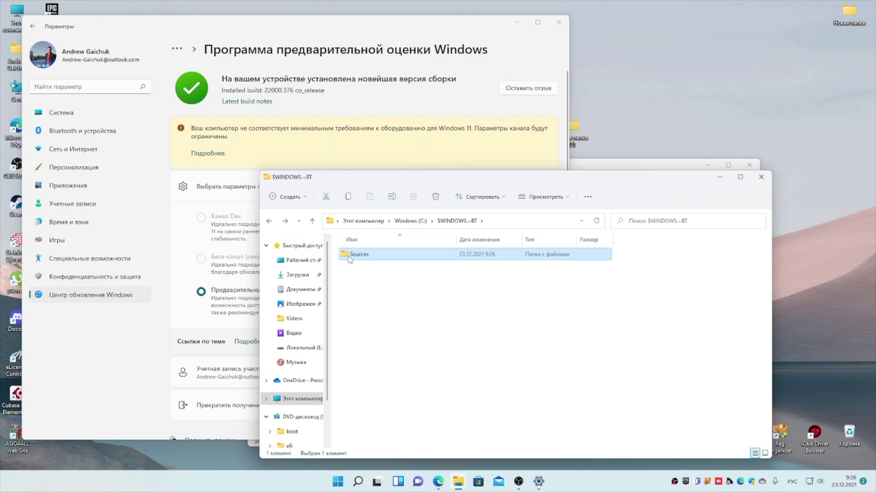
# Look through the files of the sources folder inside Новая папка (2)
pyautogui.click(606, 169)
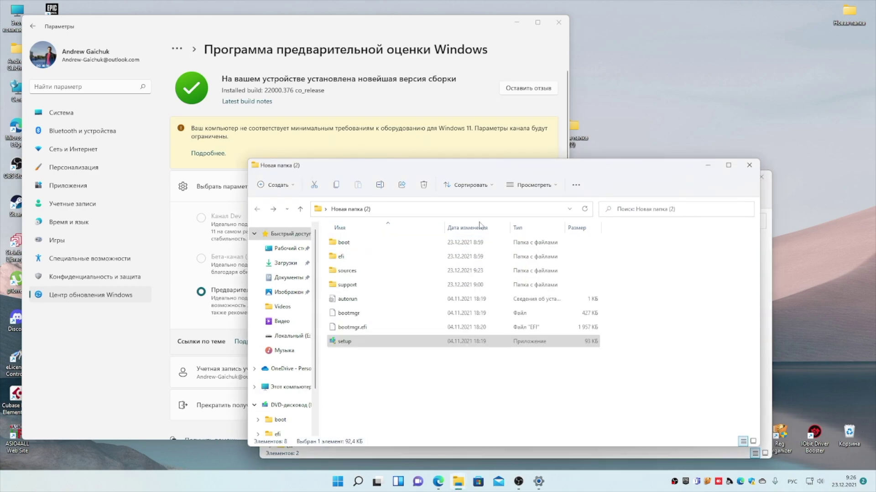
pyautogui.doubleClick(385, 271)
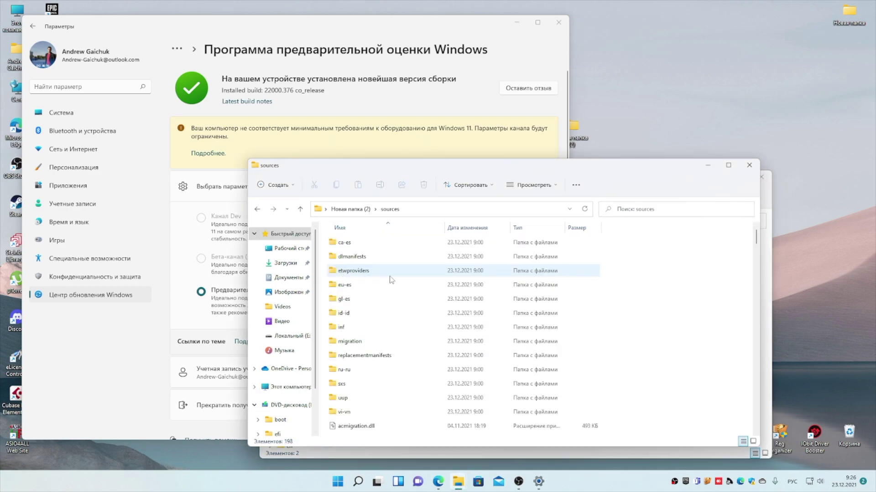
pyautogui.scroll(-5, 383, 333)
pyautogui.scroll(-2, 383, 339)
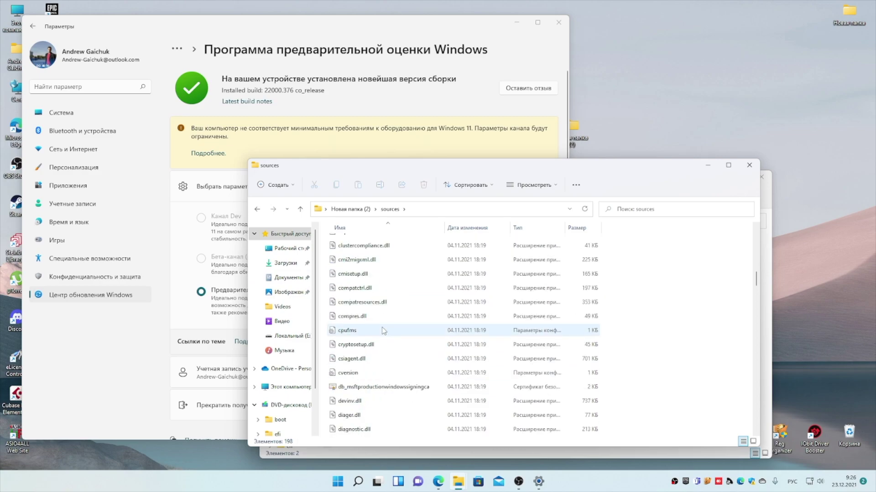
pyautogui.scroll(1, 379, 315)
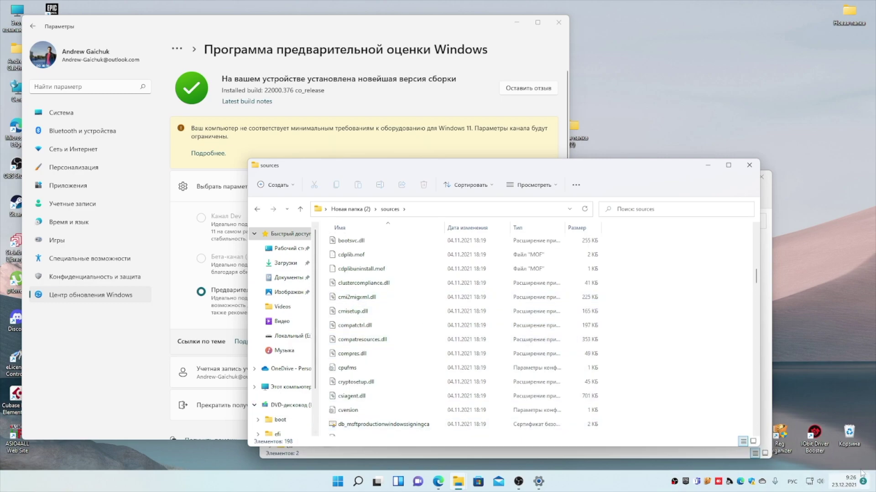
# Locate the deleted compatappraiserresources.dll in the Recycle Bin, check its original location and close the window
pyautogui.doubleClick(849, 433)
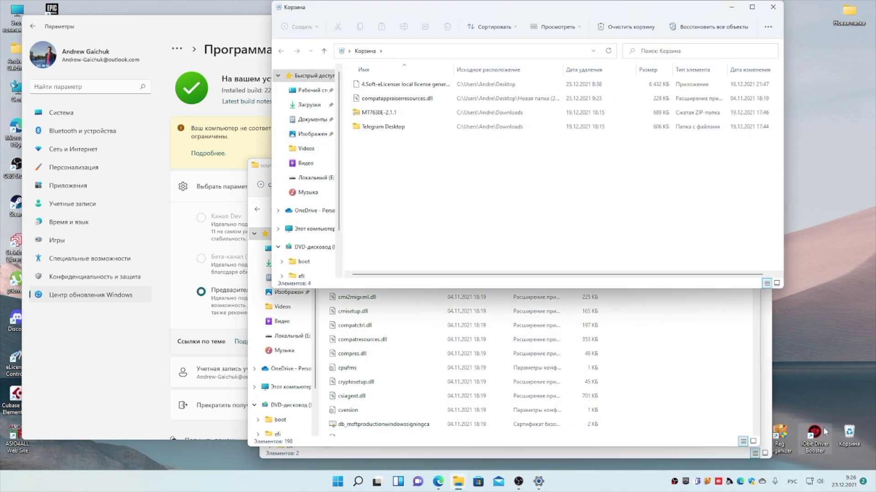
pyautogui.click(397, 99)
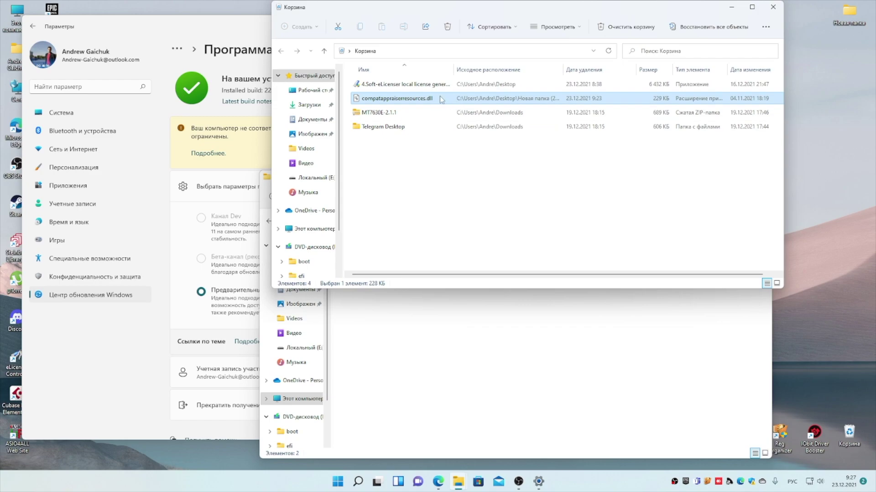
pyautogui.hscroll(1, 437, 99)
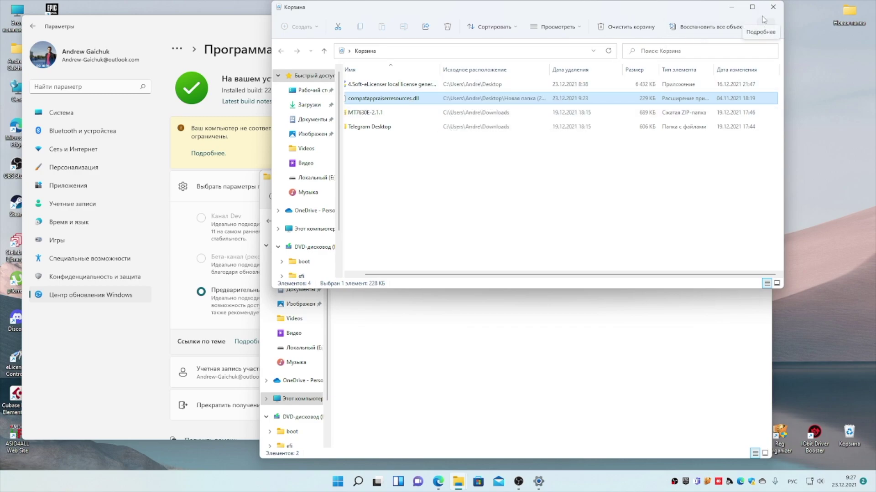
pyautogui.click(780, 8)
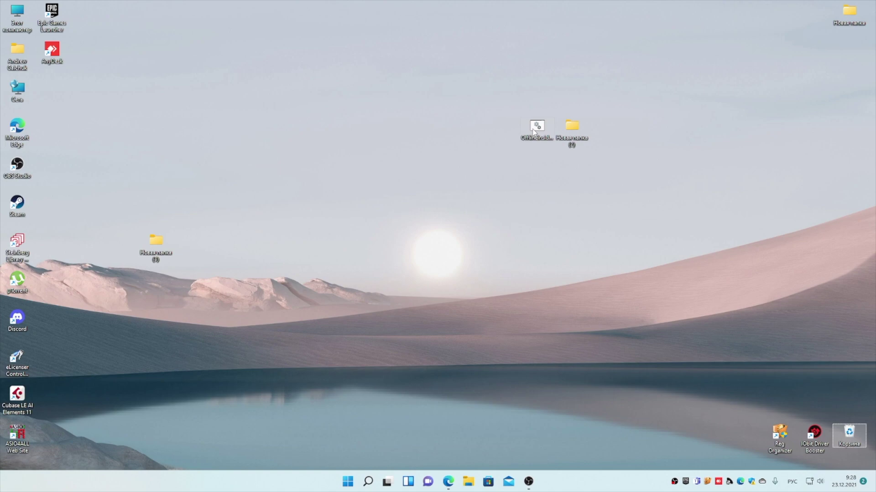
# Run the OfflineInsiderEnroll script from the desktop to view its channel choices, and close it without choosing one
pyautogui.click(535, 132)
pyautogui.doubleClick(538, 125)
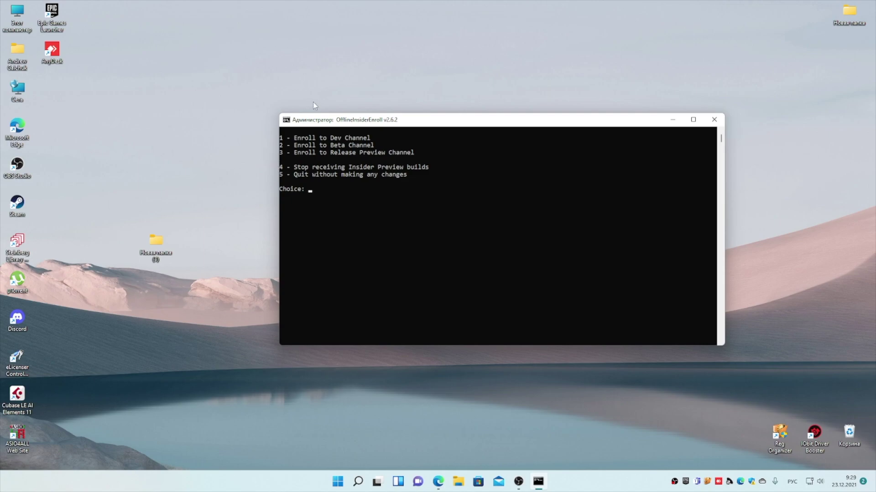
pyautogui.click(714, 120)
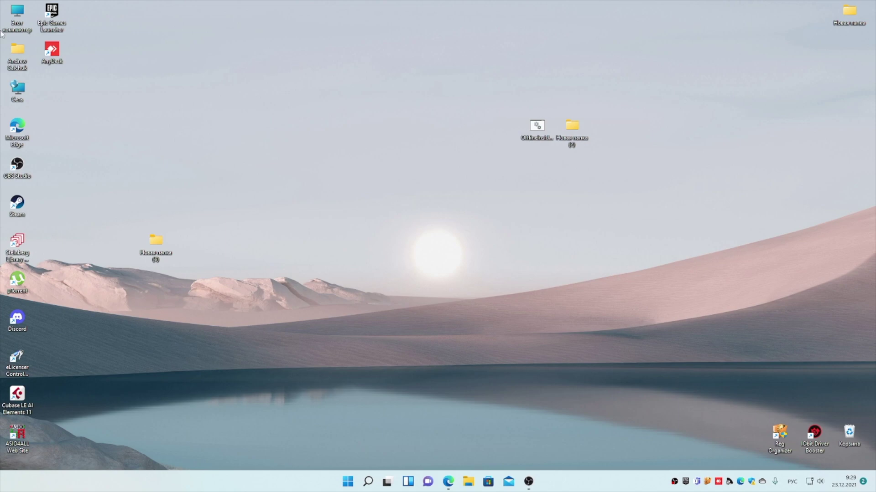
# Open the Sources folder inside $WINDOWS.~BT on drive C:
pyautogui.doubleClick(17, 16)
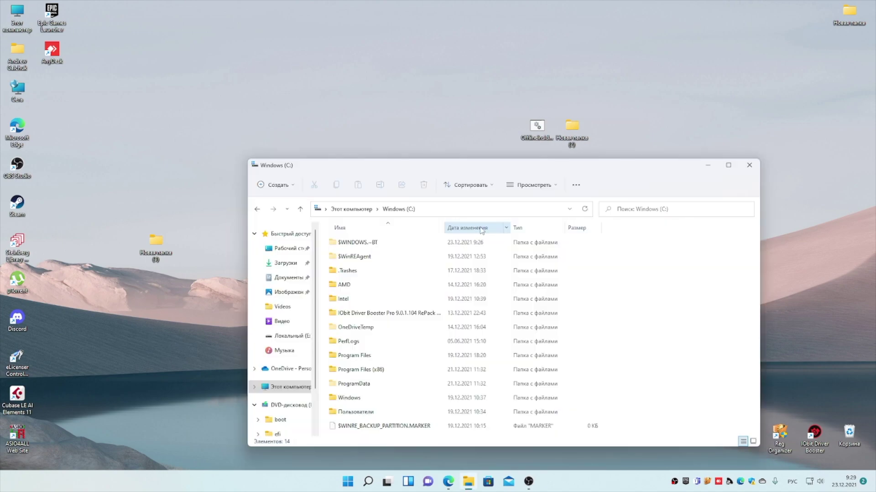
pyautogui.doubleClick(350, 243)
pyautogui.doubleClick(350, 245)
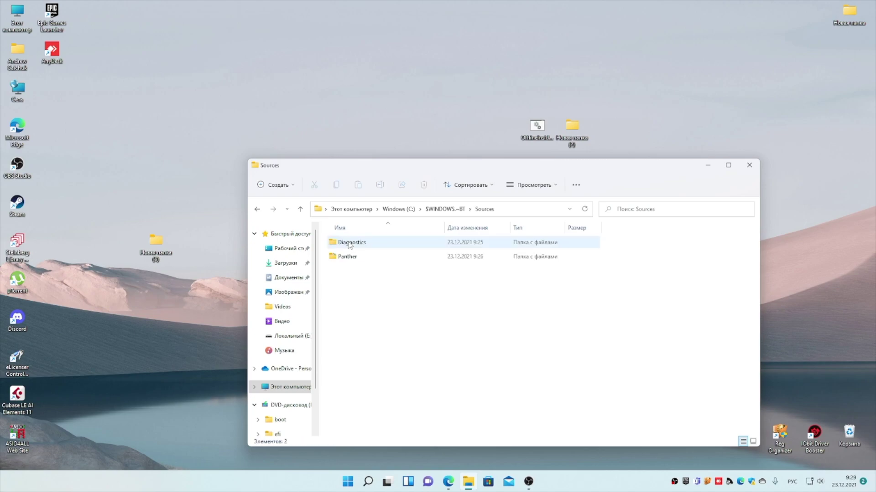
# Point out compatappraiserresources.dll in the Recycle Bin, then close the Recycle Bin and Sources windows
pyautogui.doubleClick(854, 439)
pyautogui.click(371, 271)
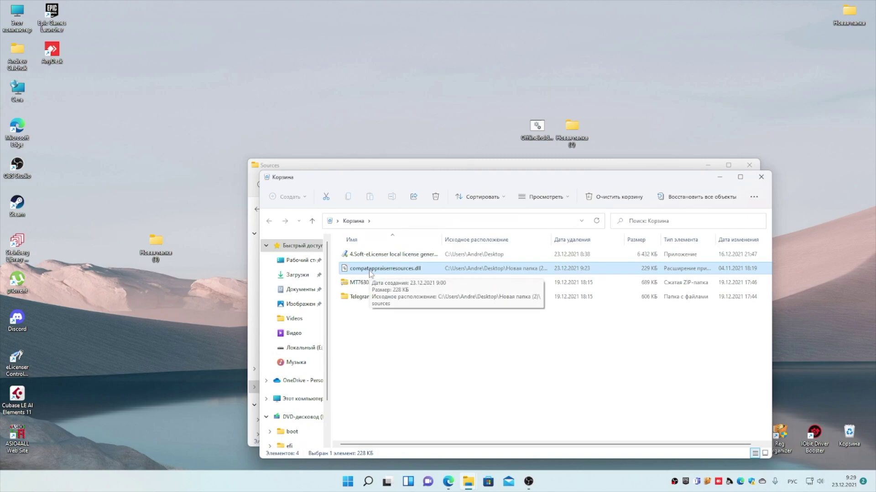
pyautogui.click(761, 177)
pyautogui.click(750, 165)
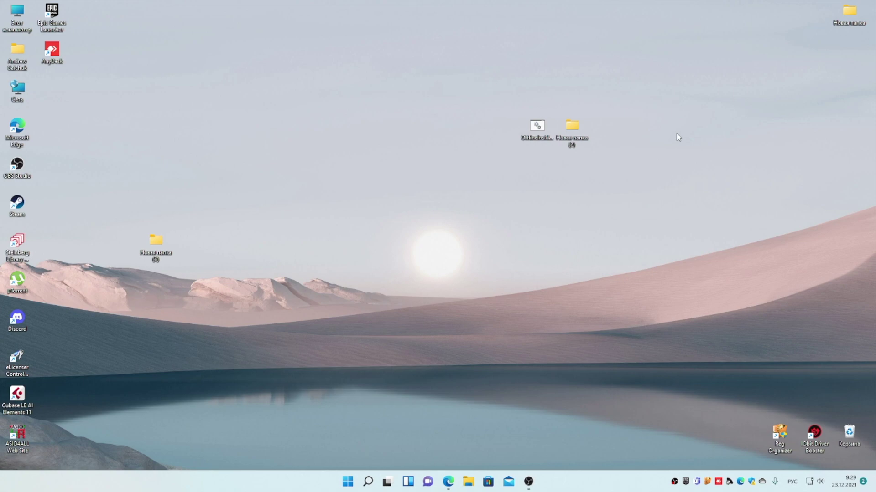
# Switch to Microsoft Edge, search Yandex for "change windows", open the changewindows.org timeline and maximize the window
pyautogui.click(449, 482)
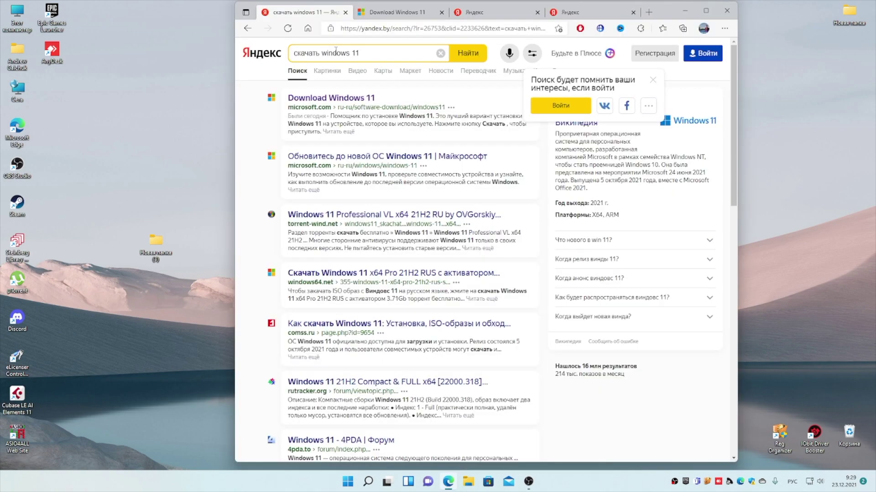
pyautogui.click(331, 53)
pyautogui.write('change windows')
pyautogui.press('Return')
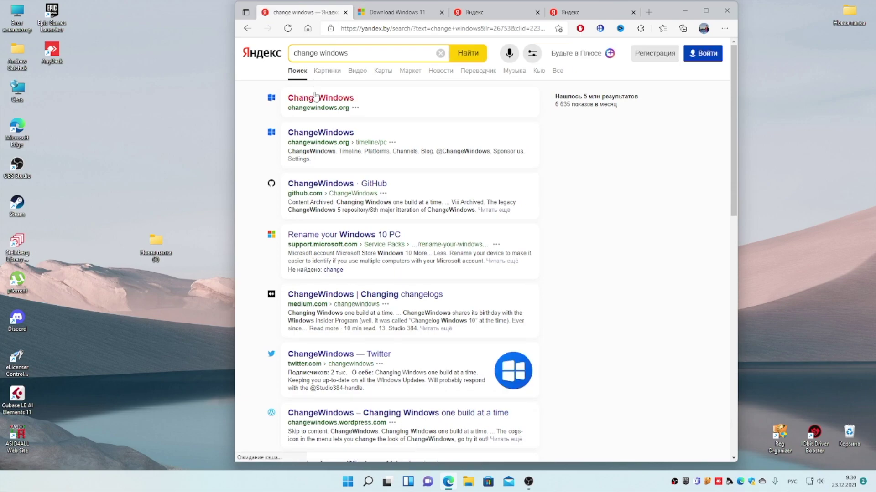
pyautogui.click(357, 110)
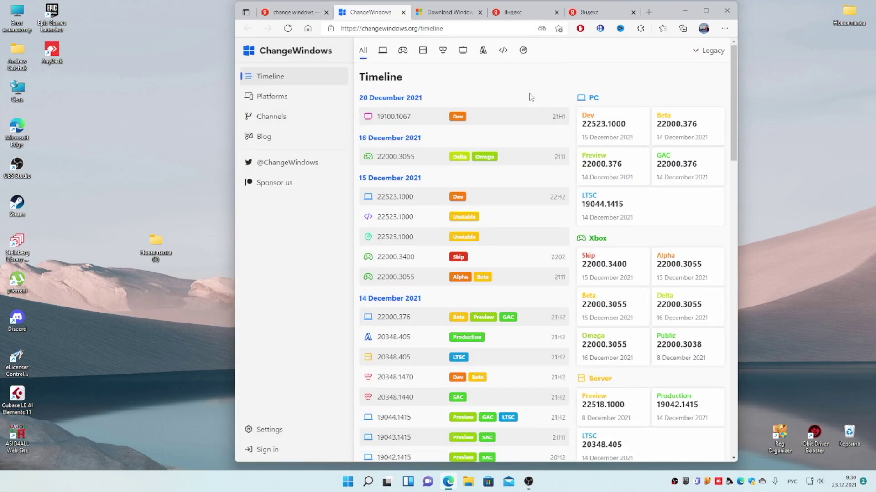
pyautogui.click(705, 10)
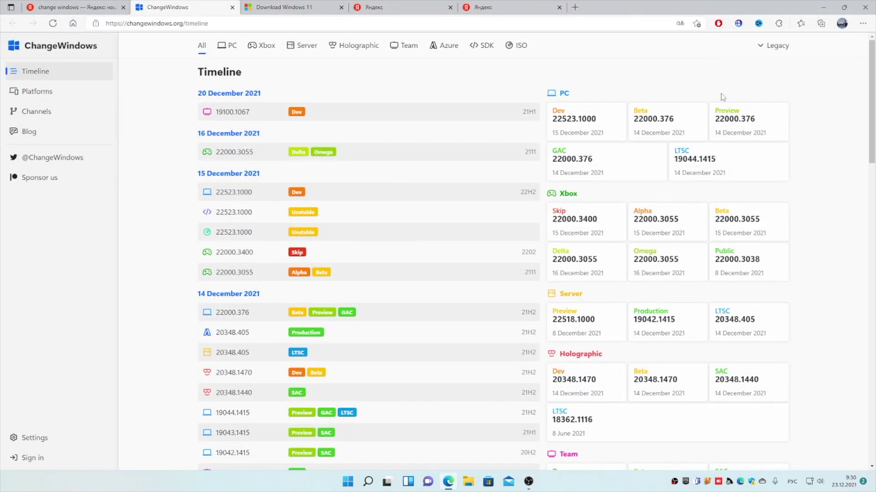